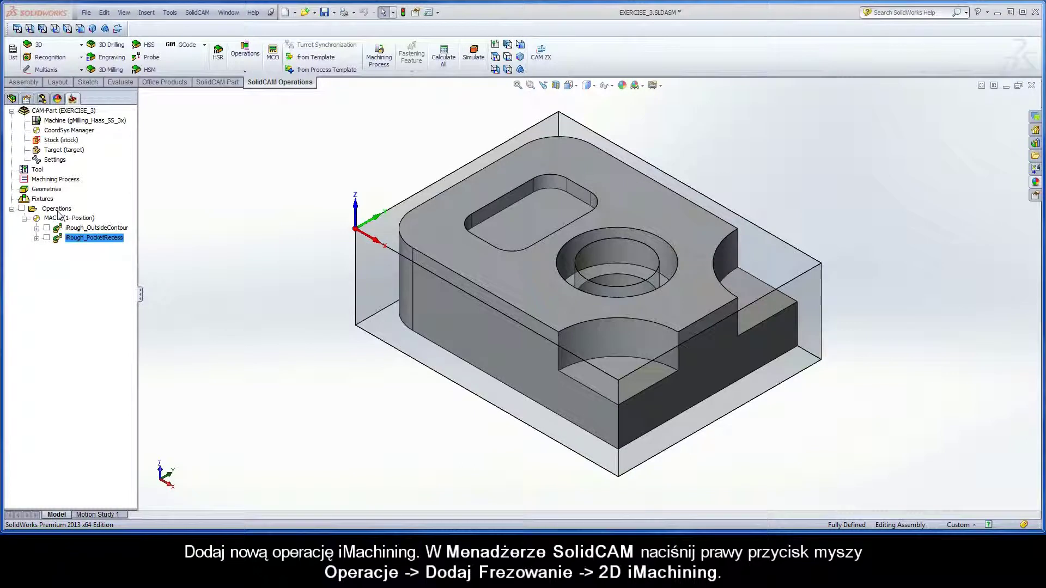
- Add a new 2D iMachining milling operation from the Operations context menu
{"action": "right_click", "coordinate": [58, 210]}
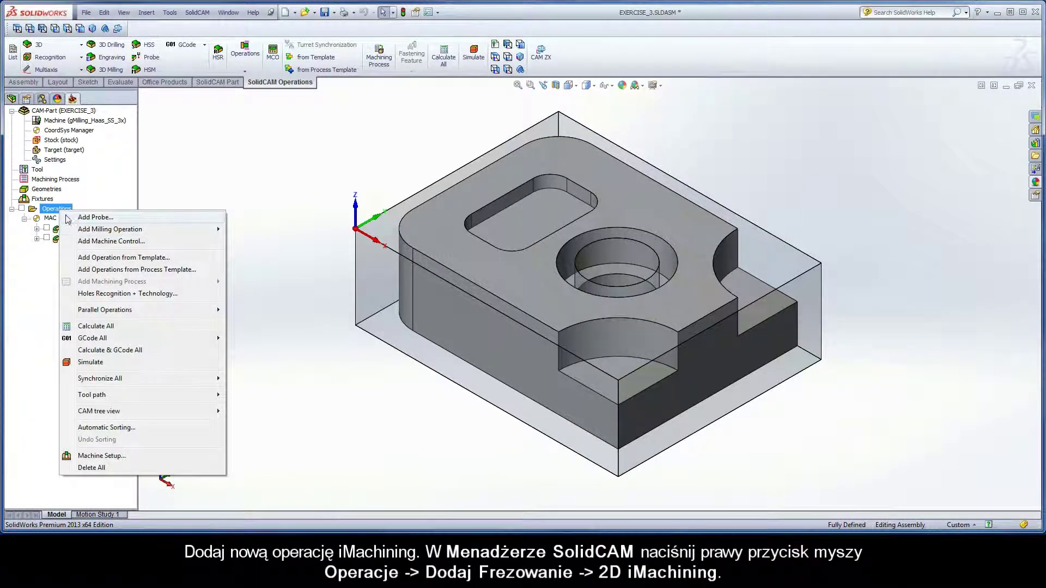
{"action": "mouse_move", "coordinate": [109, 229]}
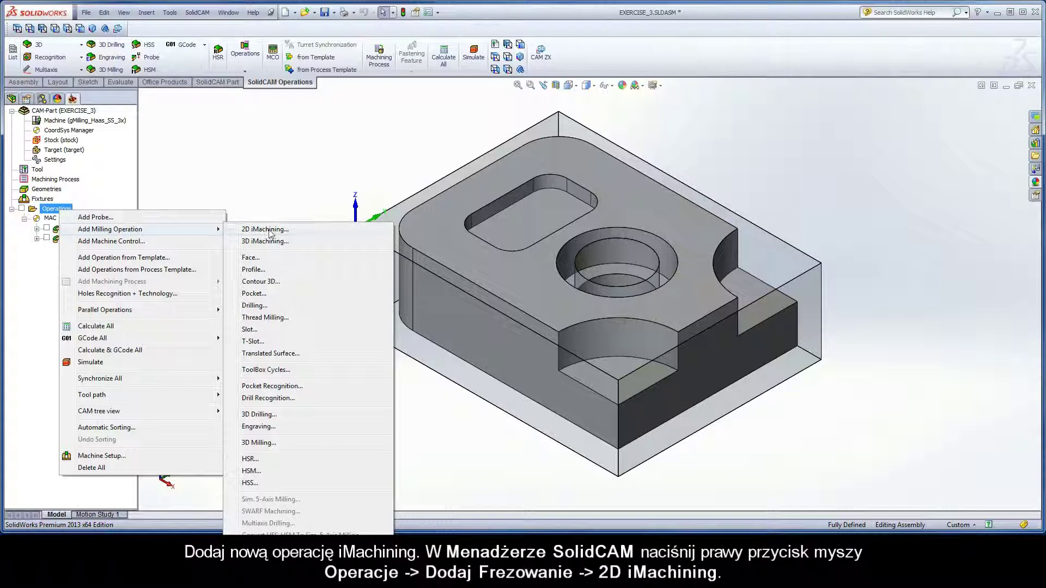
{"action": "left_click", "coordinate": [286, 231]}
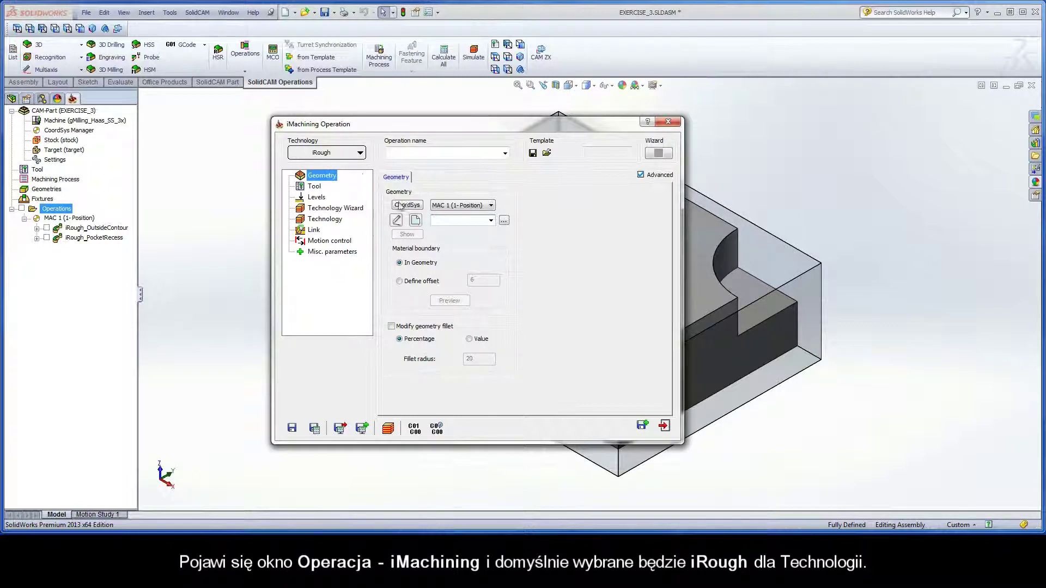
- Create new geometry contour2 with the circular pocket's top edge as 1-Chain
{"action": "left_click", "coordinate": [417, 222]}
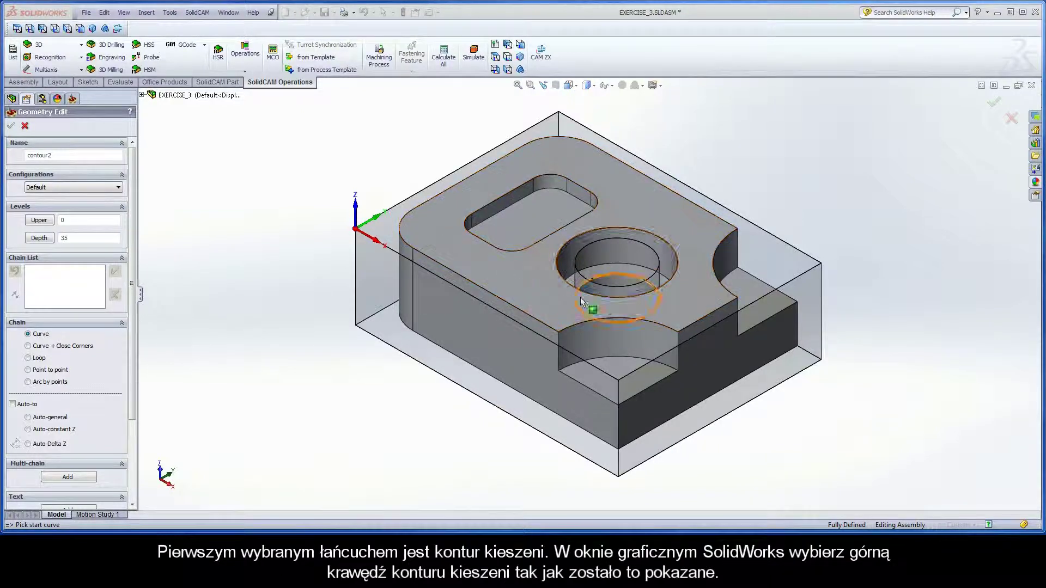
{"action": "left_click", "coordinate": [610, 299]}
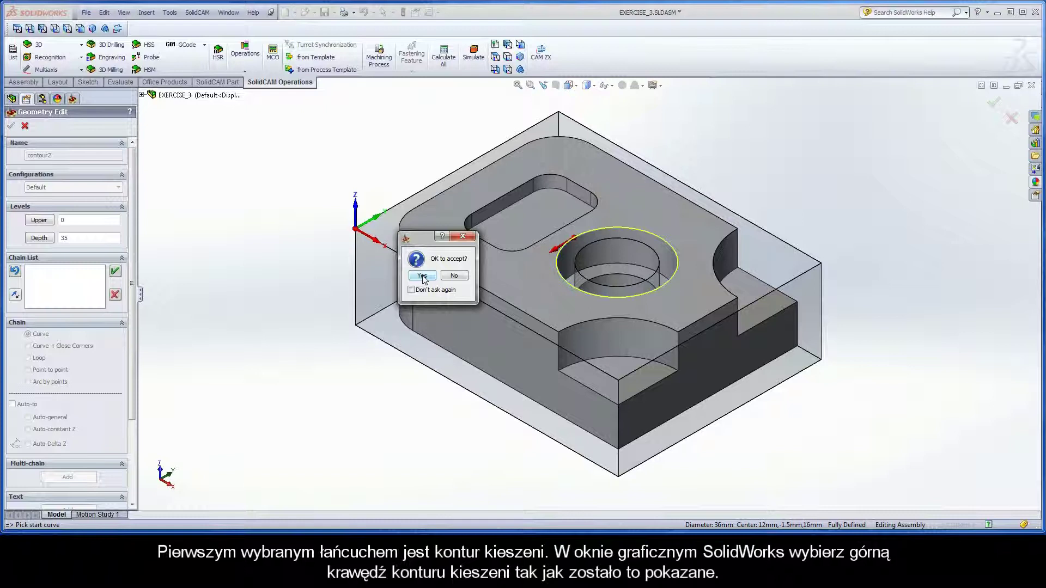
{"action": "left_click", "coordinate": [423, 276]}
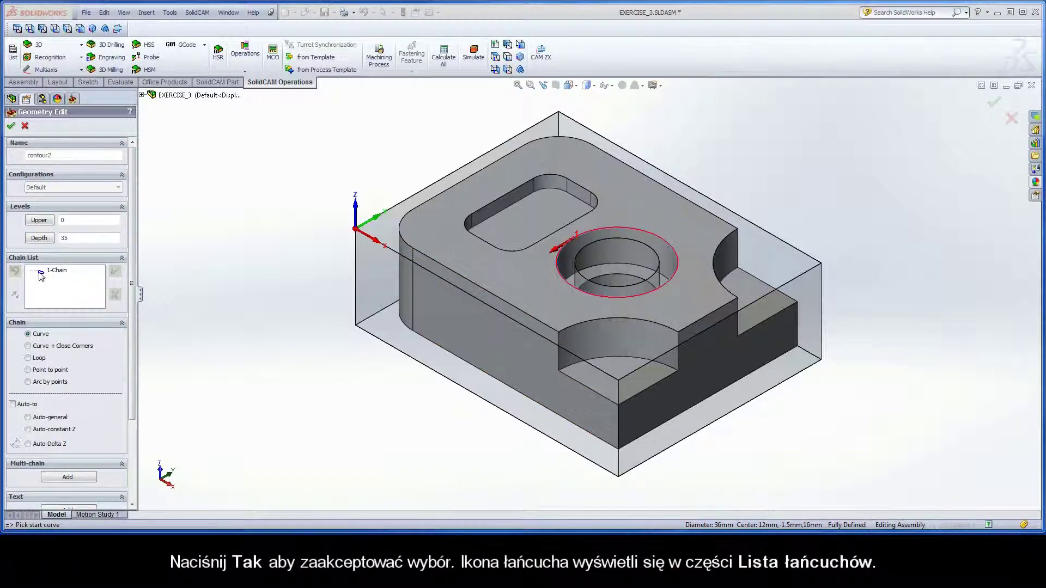
{"action": "left_click", "coordinate": [58, 270]}
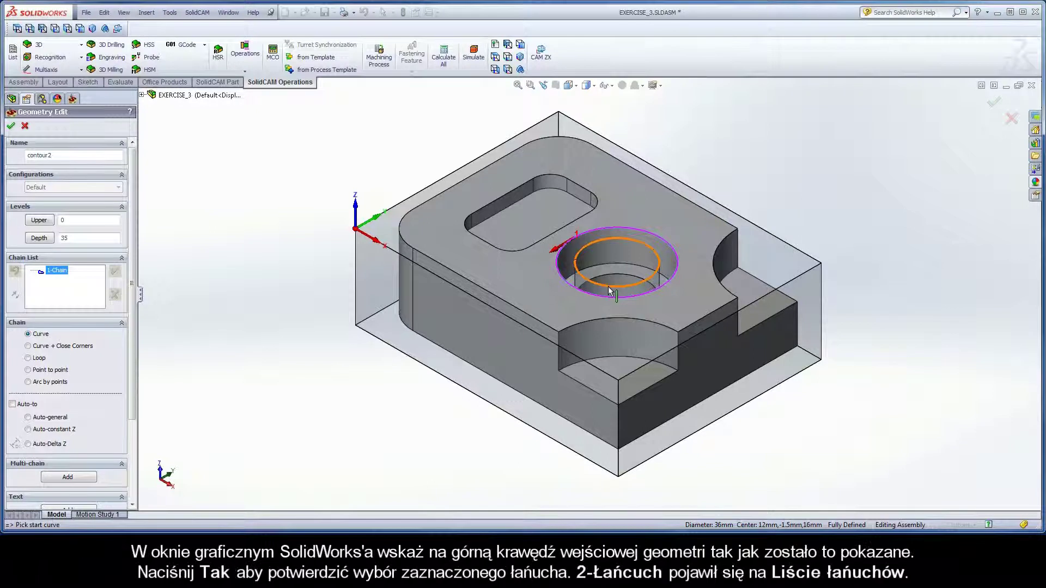
- Add the inner hole's top edge as 2-Chain and mark it as an open chain
{"action": "left_click", "coordinate": [609, 290]}
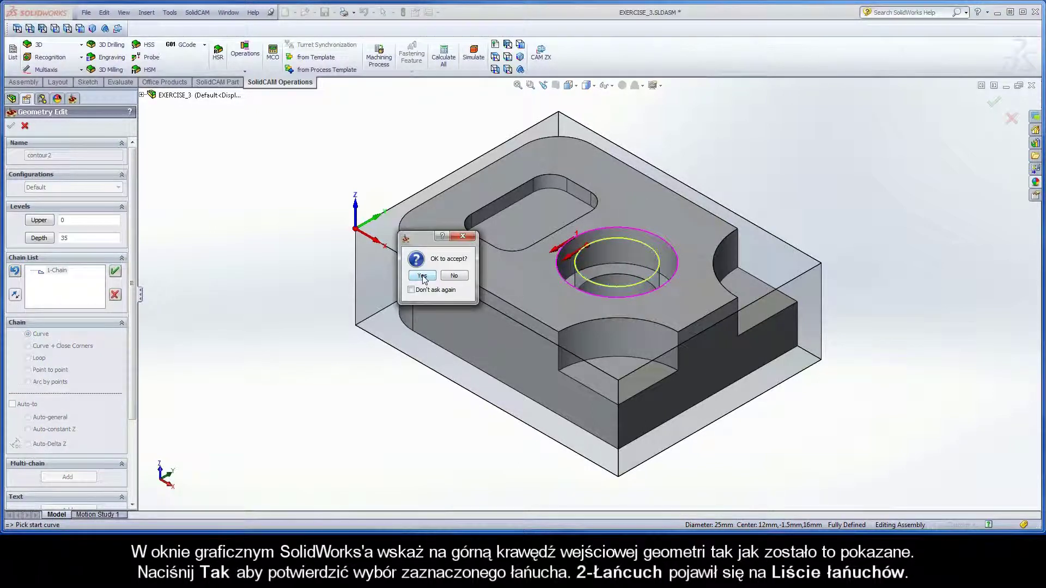
{"action": "left_click", "coordinate": [423, 276]}
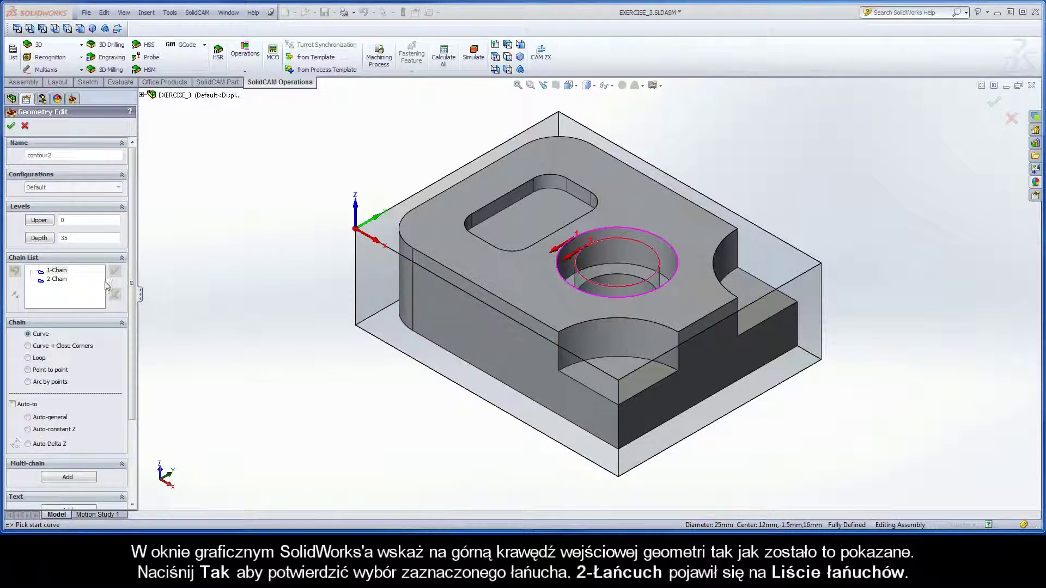
{"action": "left_click", "coordinate": [56, 279]}
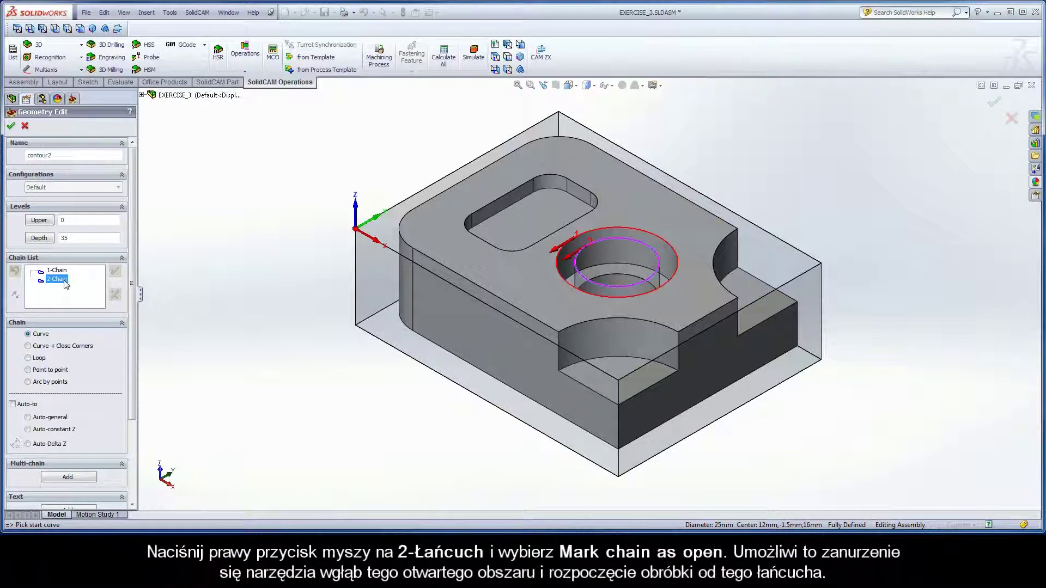
{"action": "right_click", "coordinate": [65, 283]}
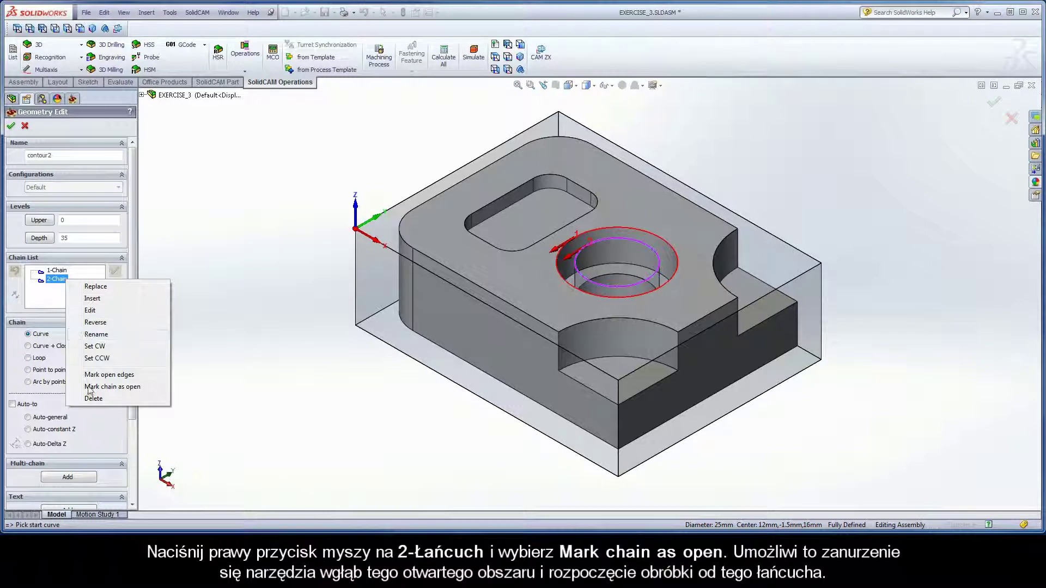
{"action": "left_click", "coordinate": [136, 391]}
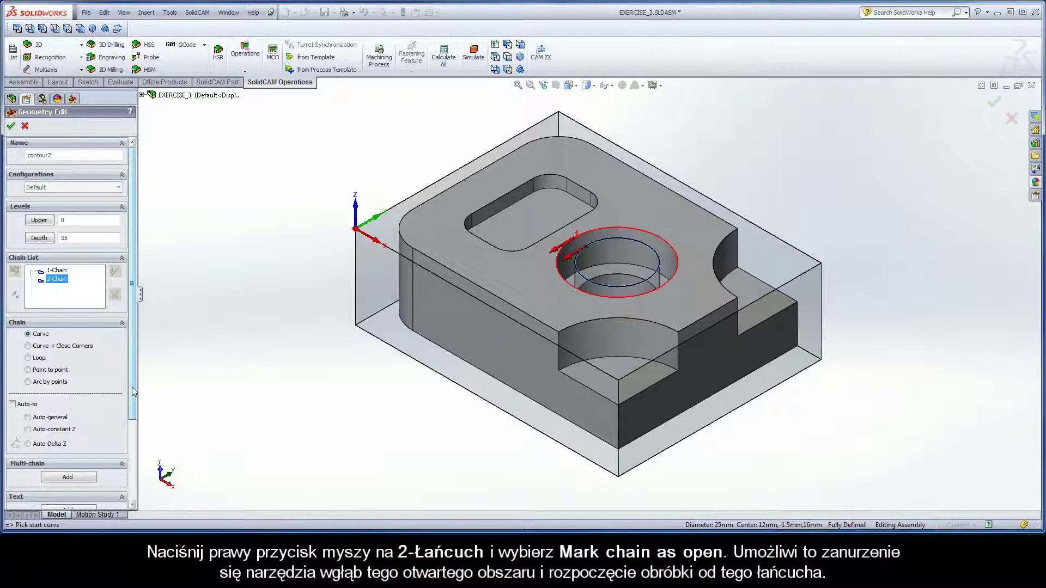
- Apply the contour2 geometry and assign the 12 mm end mill as the operation's tool
{"action": "left_click", "coordinate": [11, 127]}
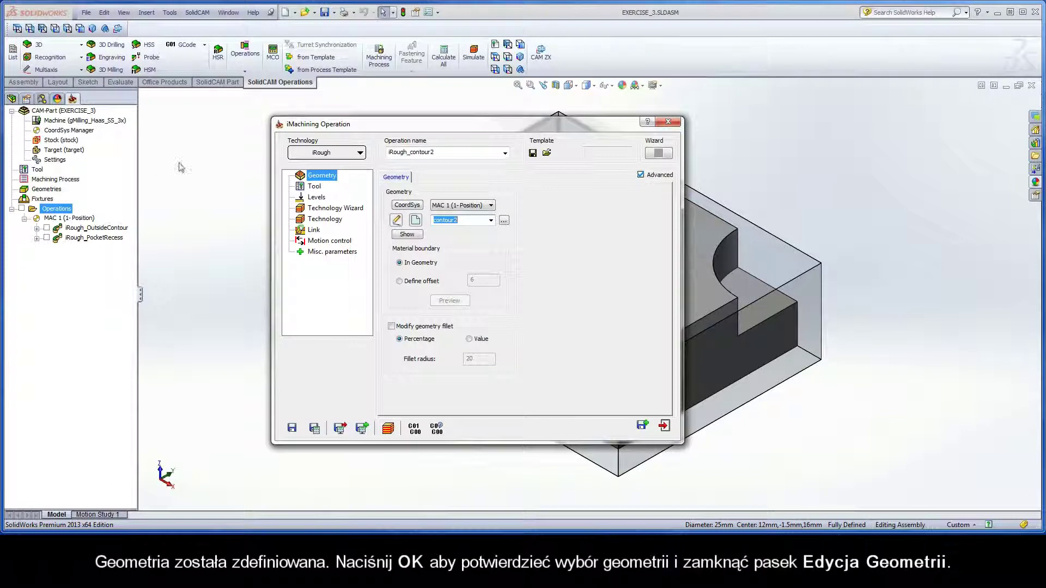
{"action": "left_click", "coordinate": [315, 187]}
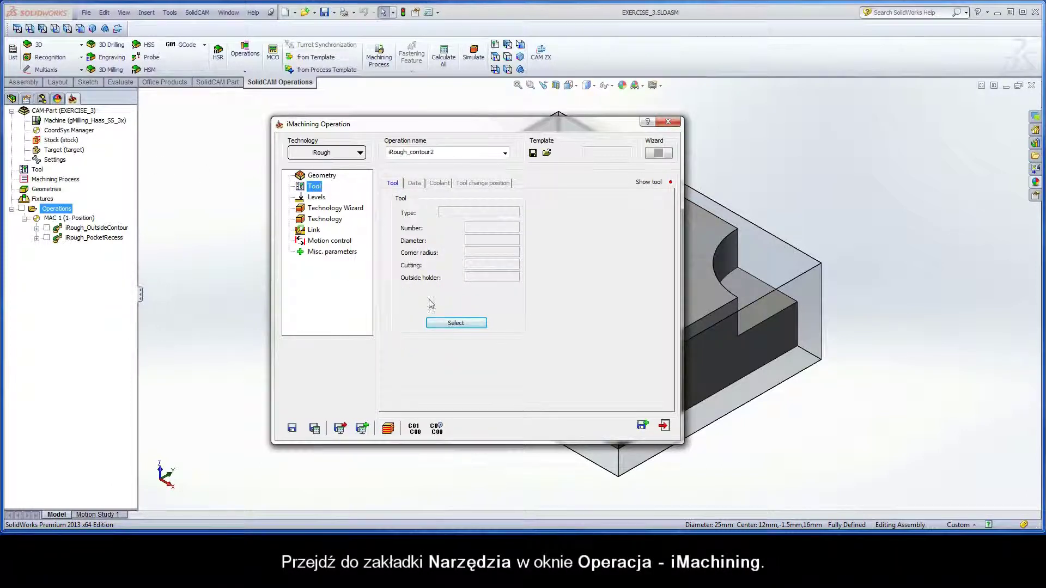
{"action": "left_click", "coordinate": [455, 324]}
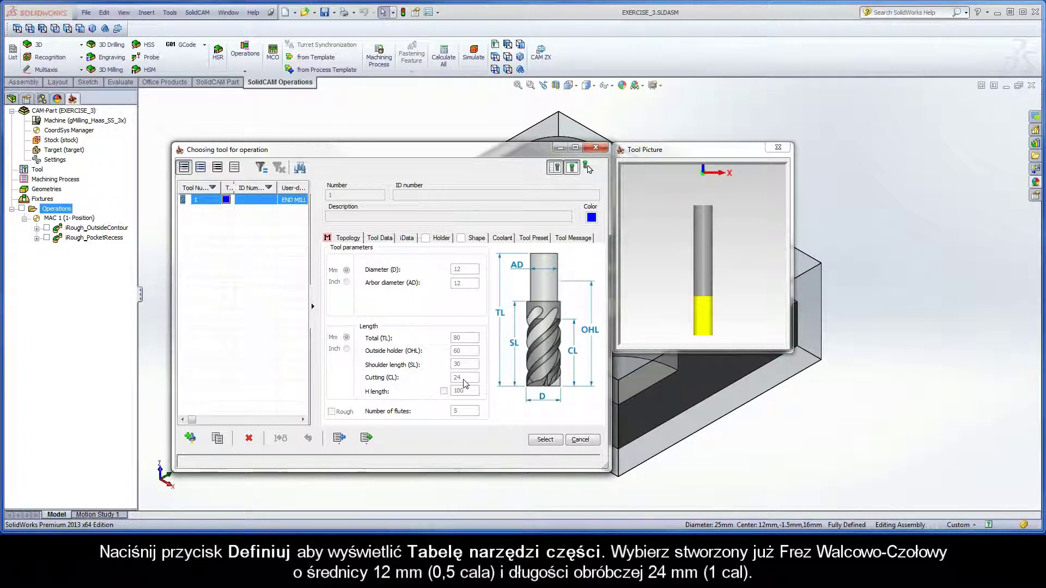
{"action": "left_click", "coordinate": [545, 440]}
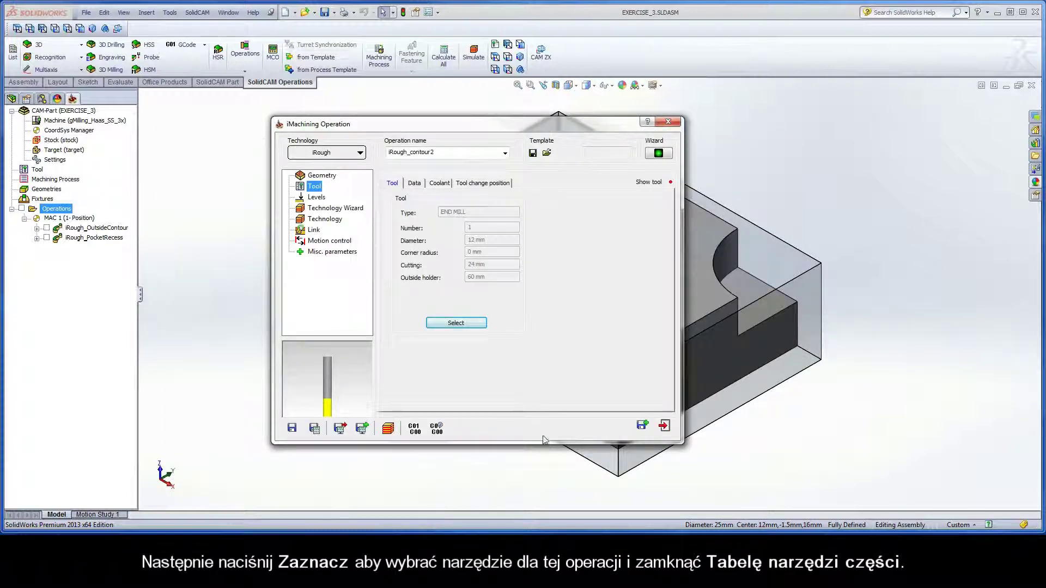
{"action": "left_click", "coordinate": [319, 200]}
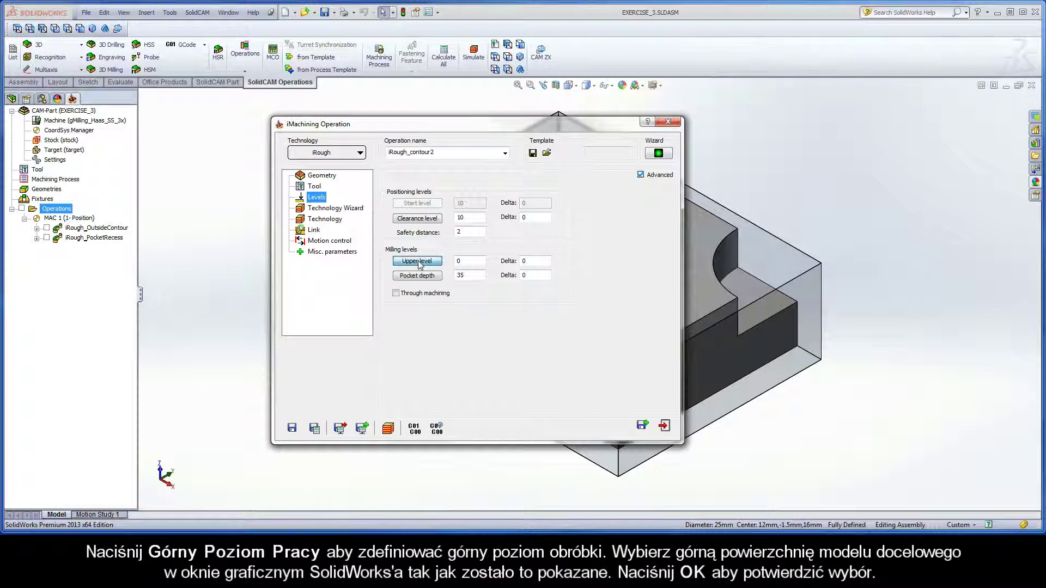
- Set the upper level 0 from the top face and depth 13 from the hole's bottom face
{"action": "left_click", "coordinate": [418, 260]}
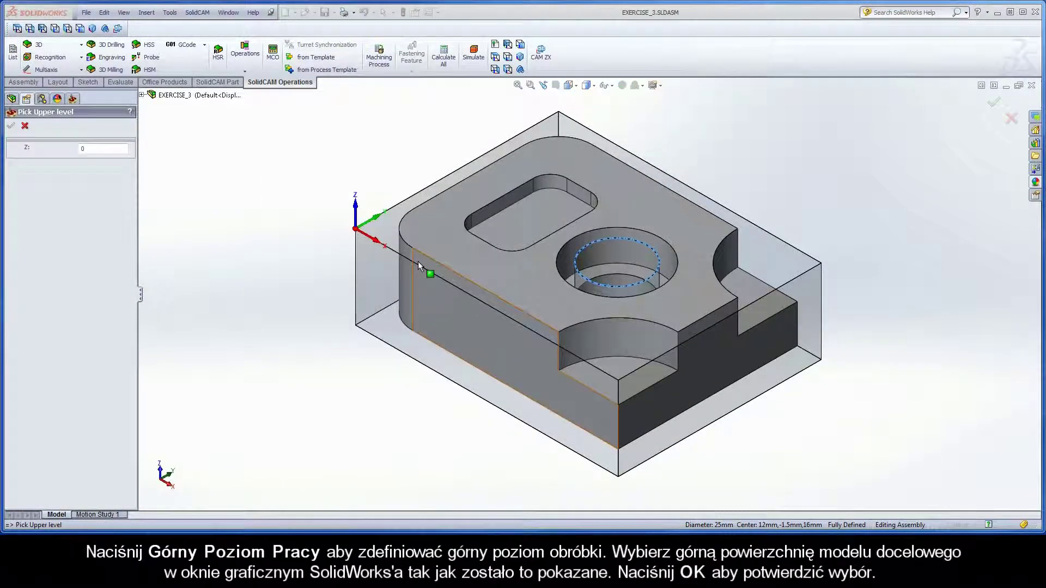
{"action": "left_click", "coordinate": [502, 274]}
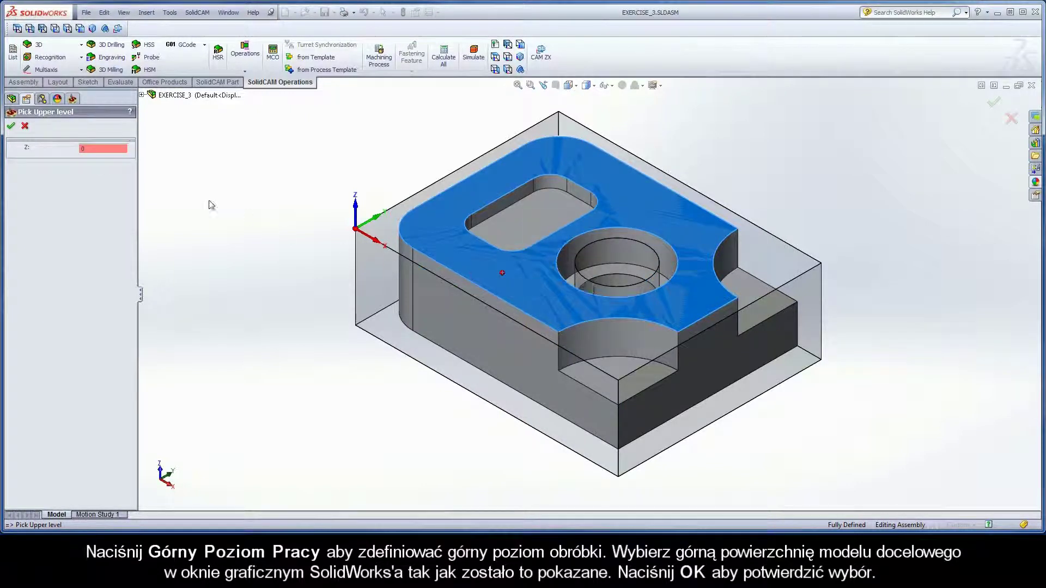
{"action": "left_click", "coordinate": [11, 126]}
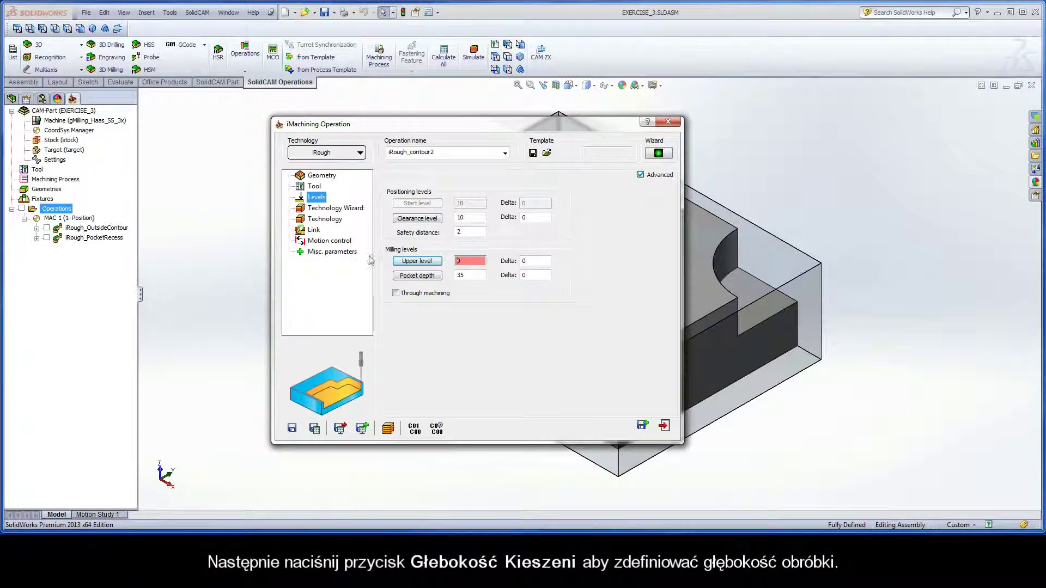
{"action": "left_click", "coordinate": [417, 277]}
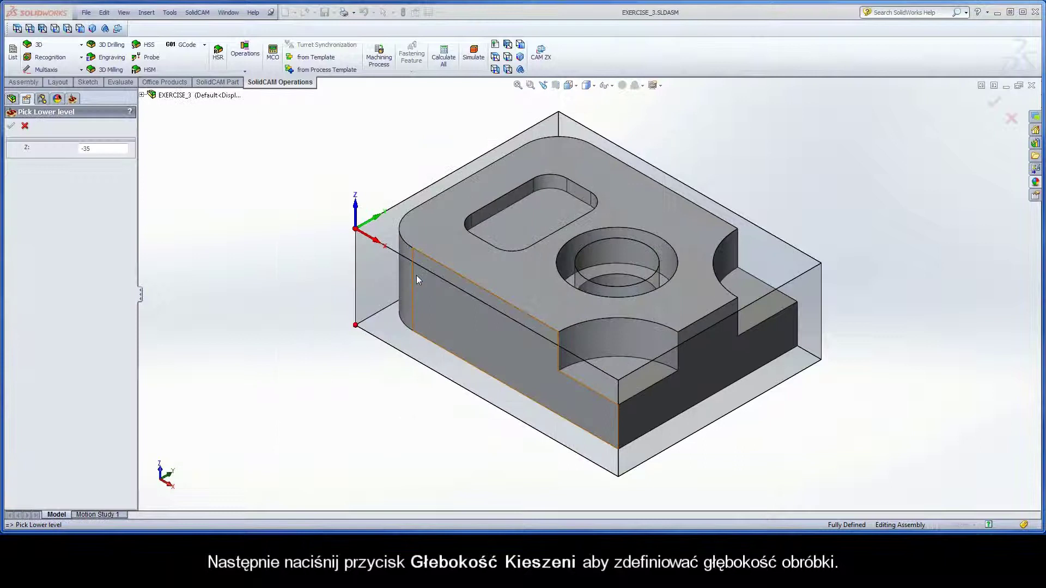
{"action": "left_click", "coordinate": [611, 270]}
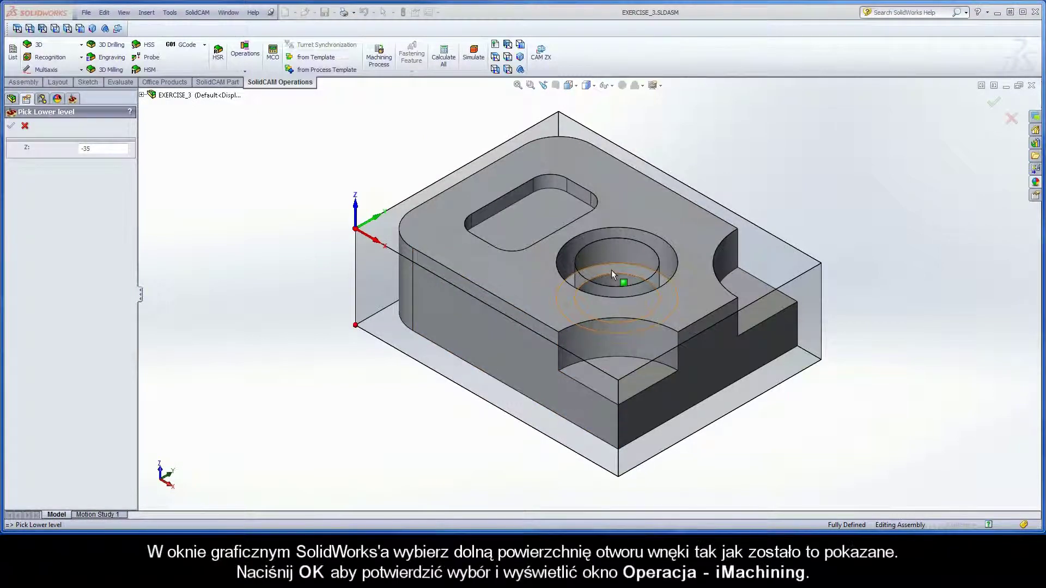
{"action": "left_click", "coordinate": [611, 270]}
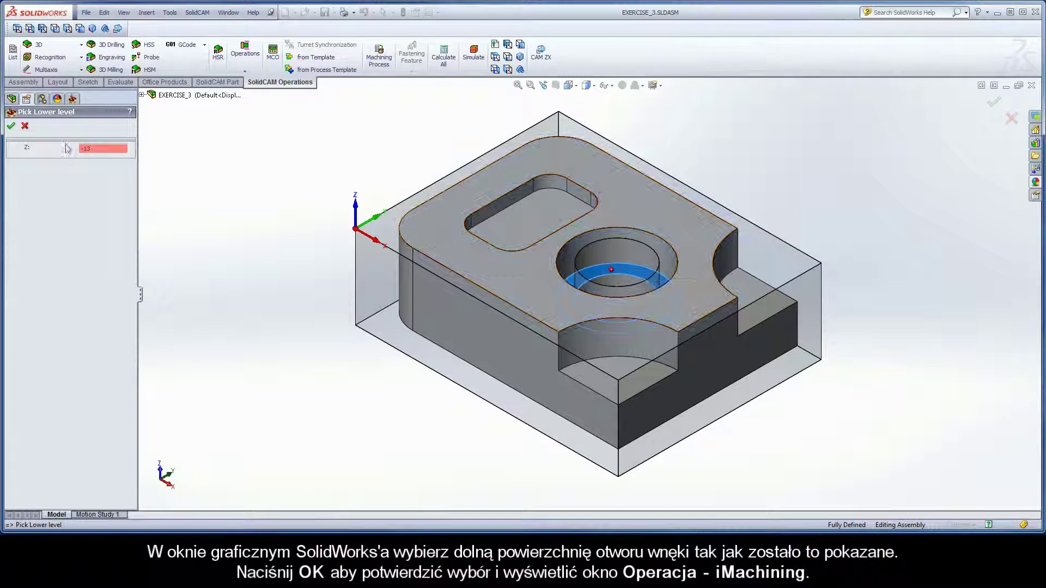
{"action": "left_click", "coordinate": [10, 126]}
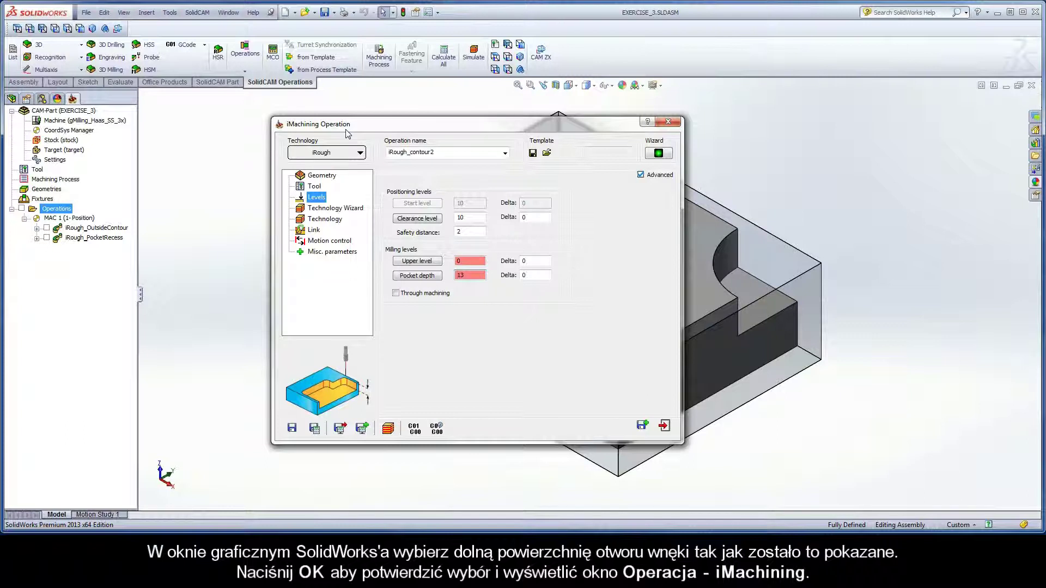
- Review the Technology Wizard cutting conditions: one 13 mm step down at ACP 1.7
{"action": "left_click", "coordinate": [334, 209]}
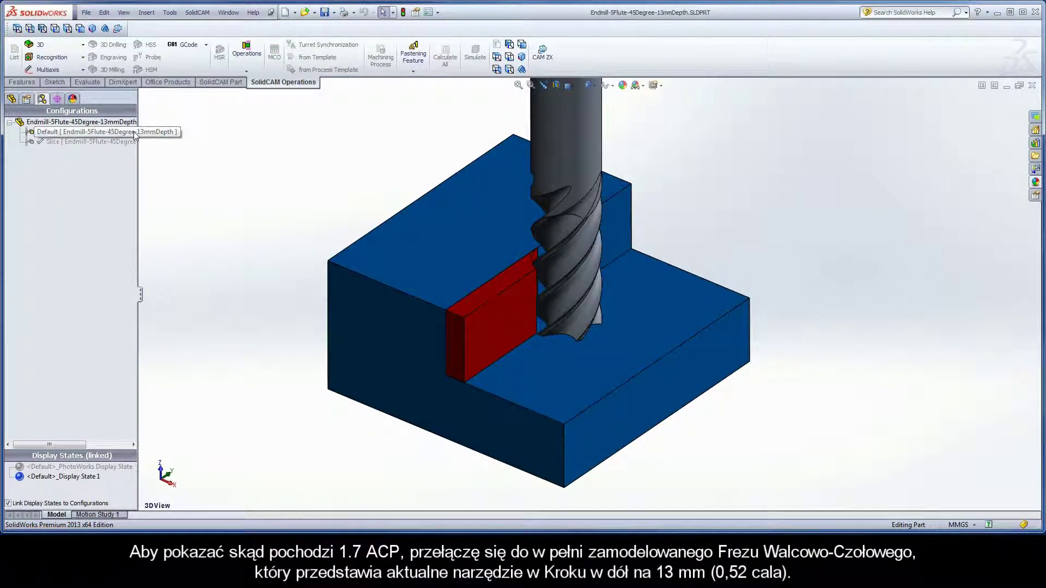
- Show the end mill model in its Slice configuration to see it sectioned against the wall
{"action": "left_click", "coordinate": [135, 136]}
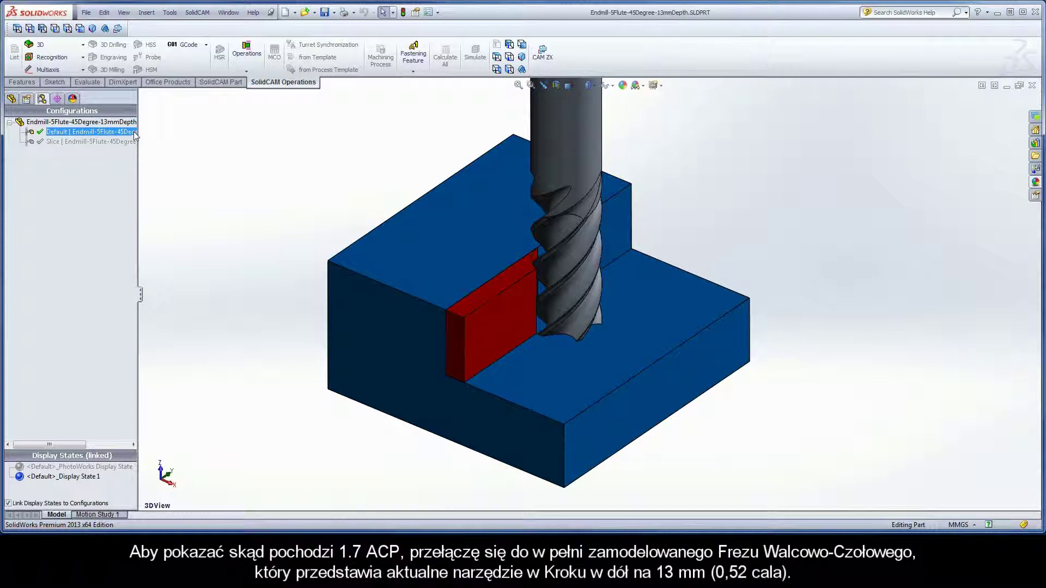
{"action": "right_click", "coordinate": [143, 133]}
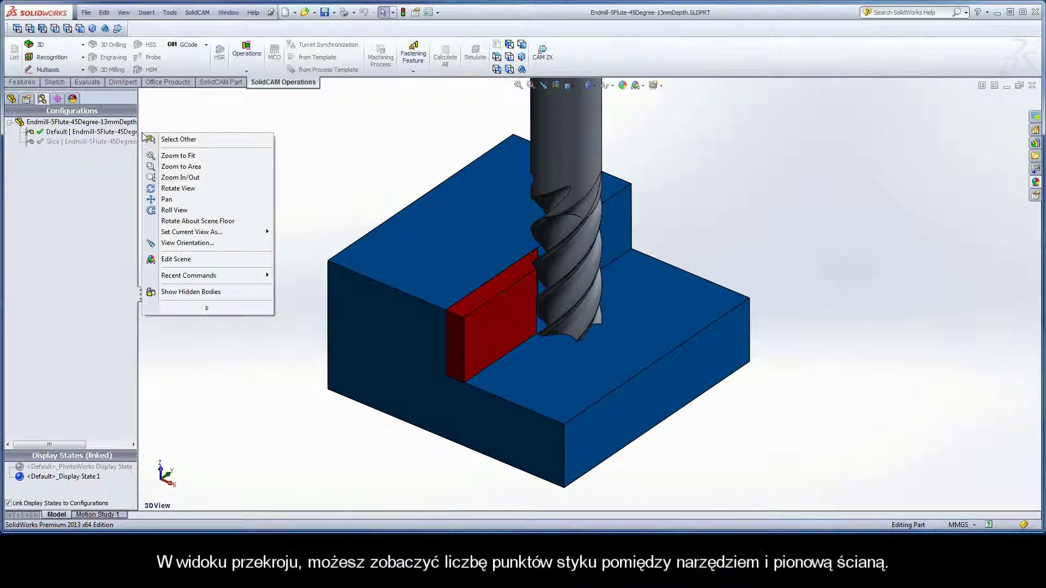
{"action": "left_click", "coordinate": [155, 243]}
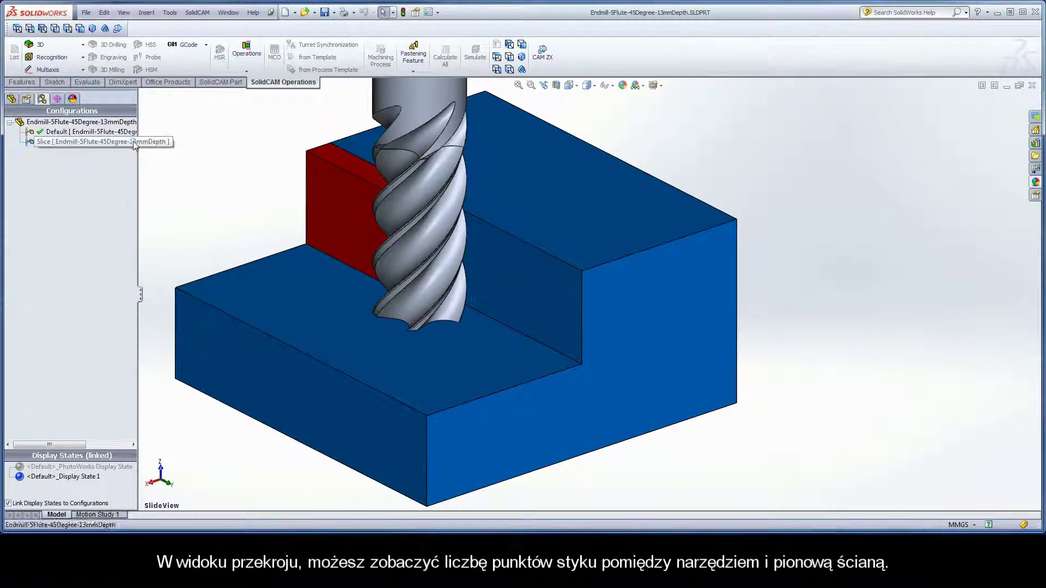
{"action": "double_click", "coordinate": [131, 145]}
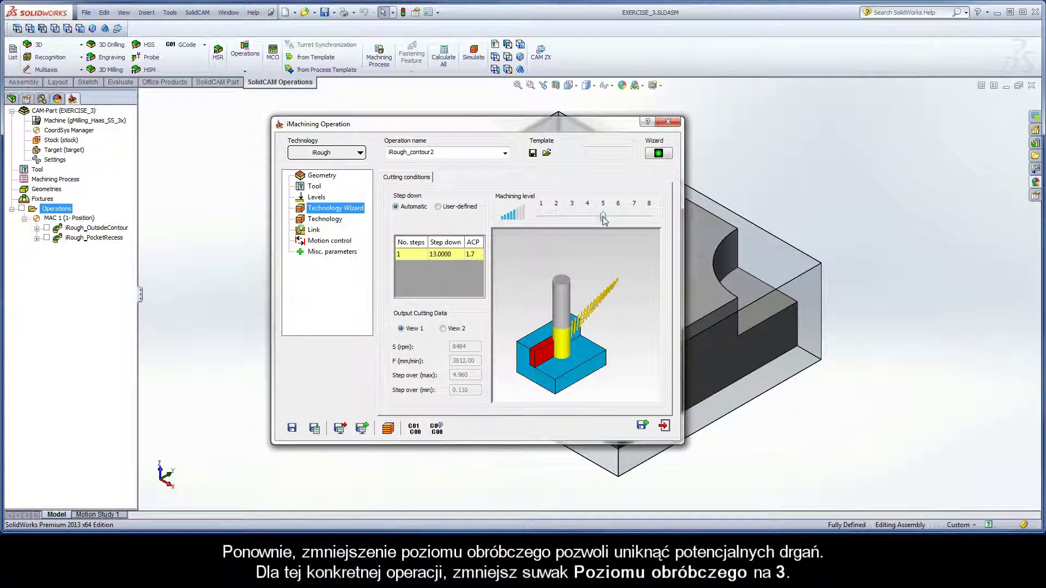
- Drag the machining level slider to 3, giving 9617 rpm and 4080 mm/min feed
{"action": "left_click_drag", "start_coordinate": [603, 218], "coordinate": [571, 217]}
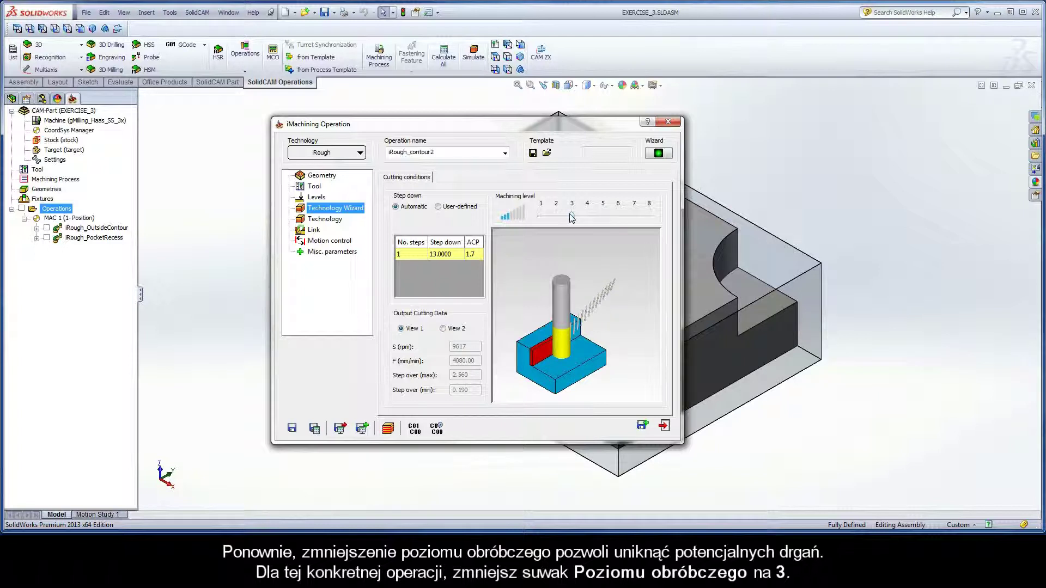
- Check the Technology settings' 0.24 wall/island offset, then review the Link settings
{"action": "left_click", "coordinate": [326, 221]}
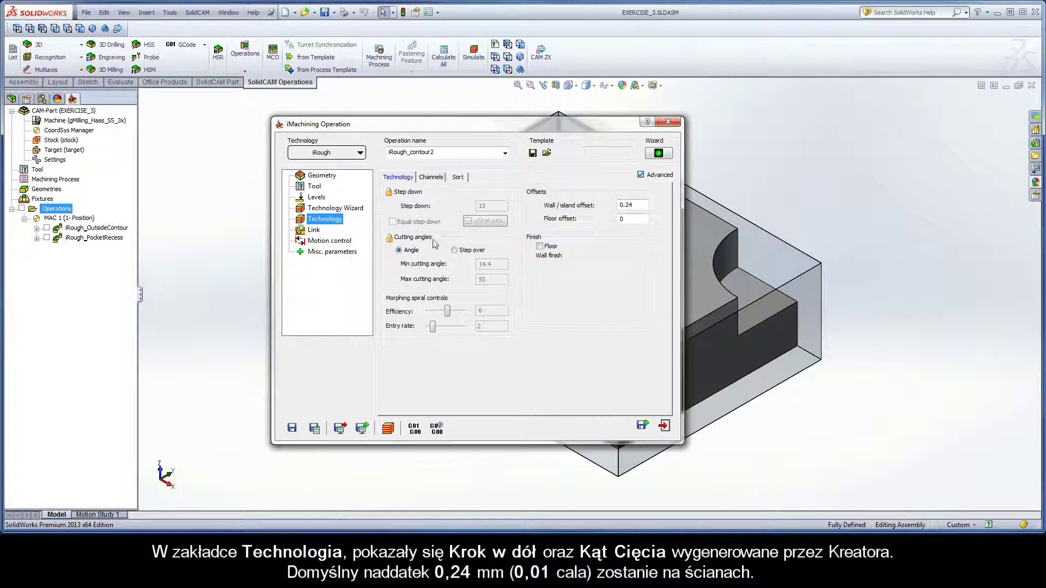
{"action": "left_click", "coordinate": [632, 205]}
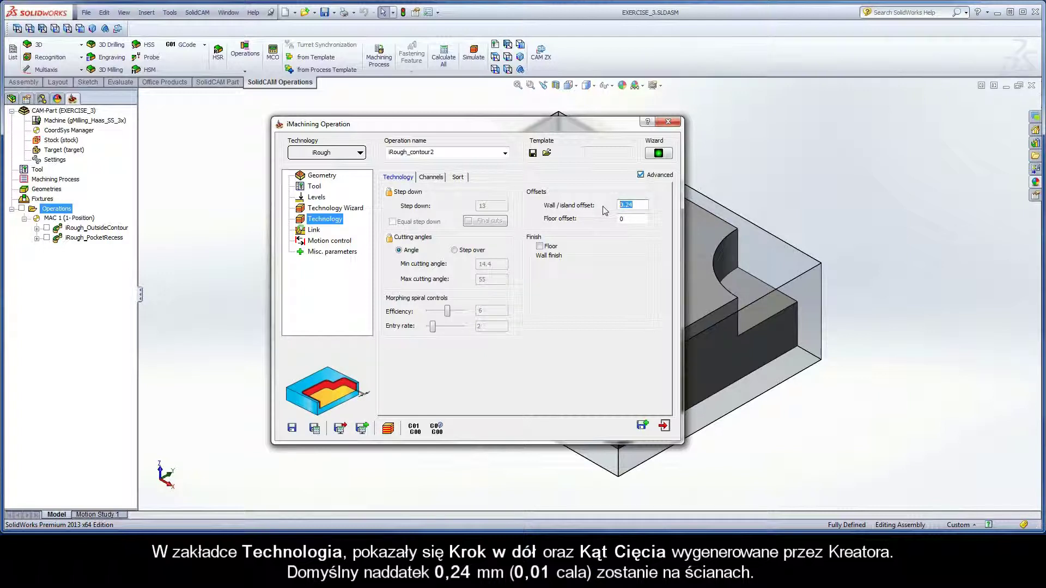
{"action": "left_click", "coordinate": [315, 231]}
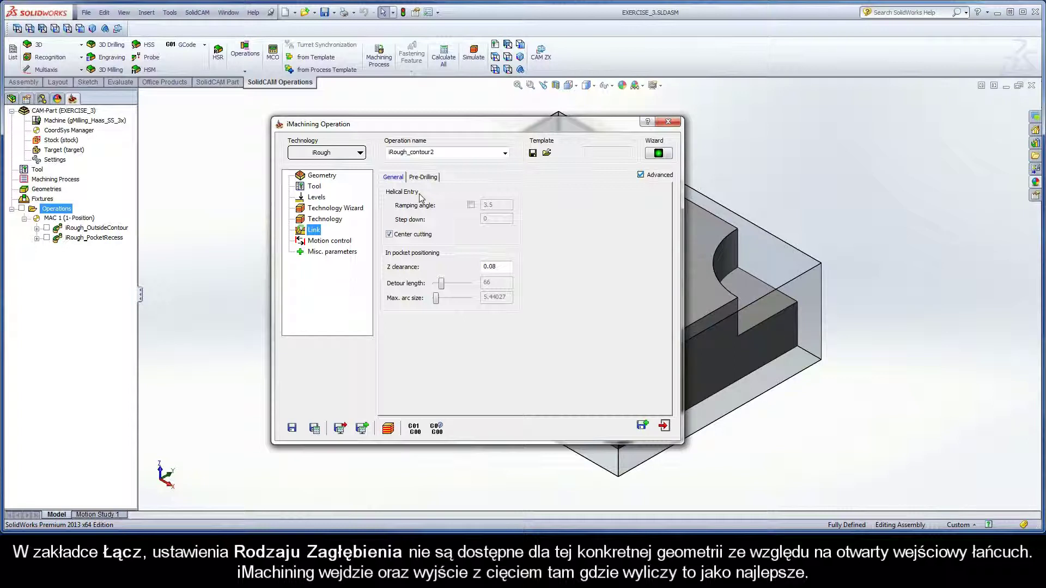
- Rename the operation to iRough_HoleRecess, then save and calculate it
{"action": "double_click", "coordinate": [439, 152]}
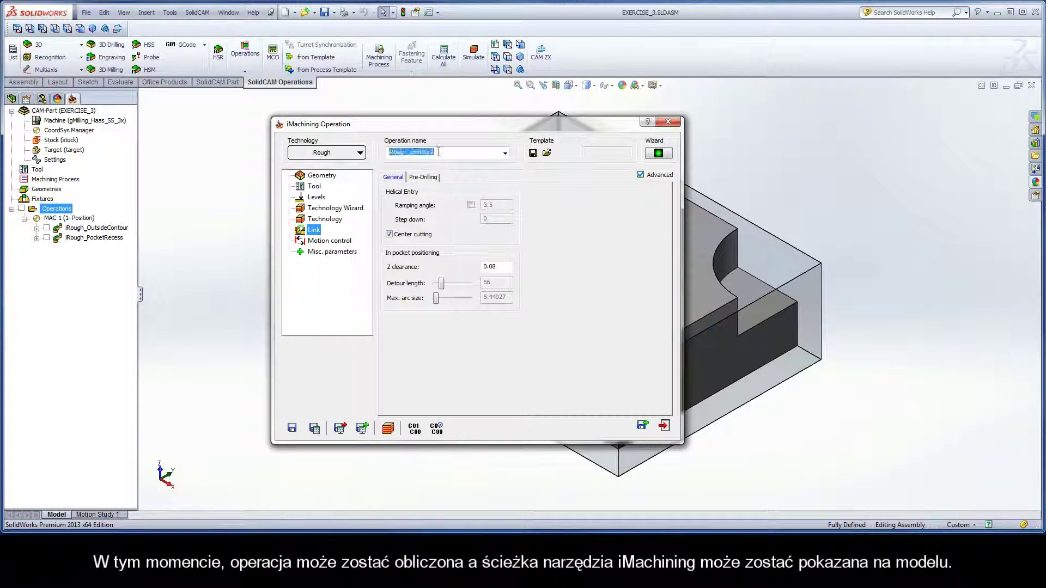
{"action": "left_click_drag", "start_coordinate": [438, 152], "coordinate": [411, 152]}
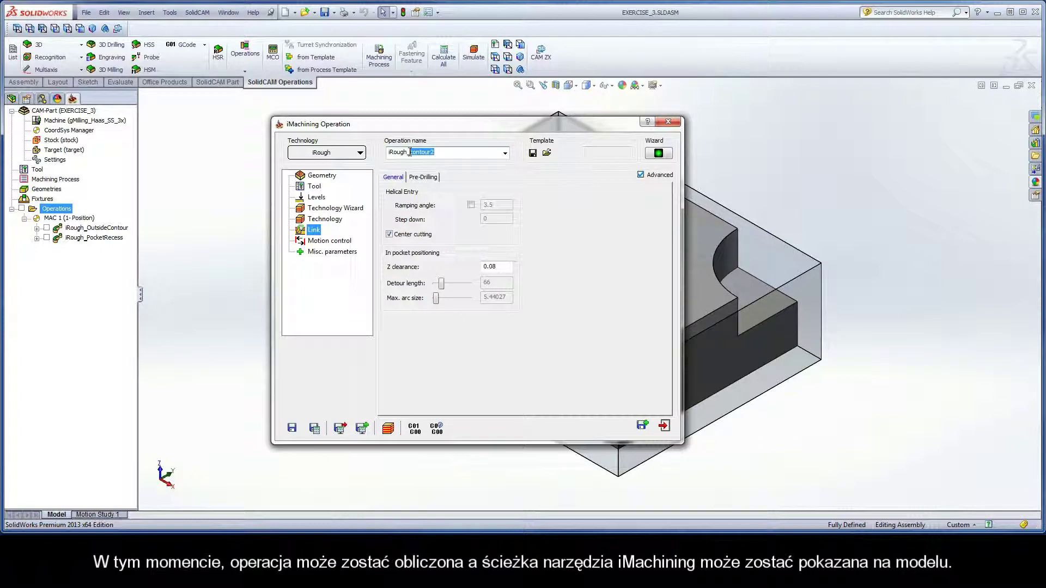
{"action": "type", "text": "Hole"}
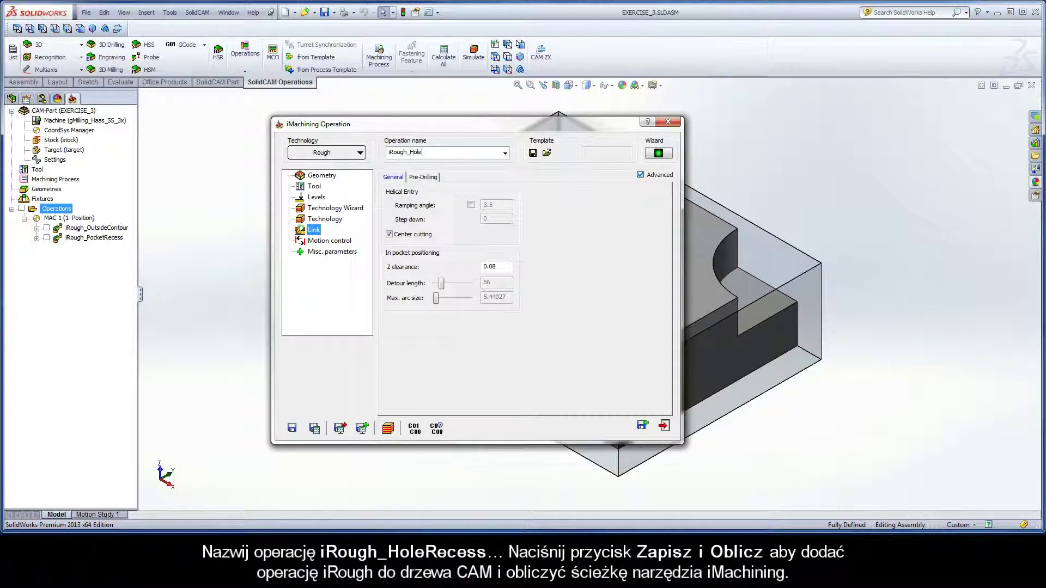
{"action": "type", "text": "Recess"}
{"action": "left_click", "coordinate": [315, 428]}
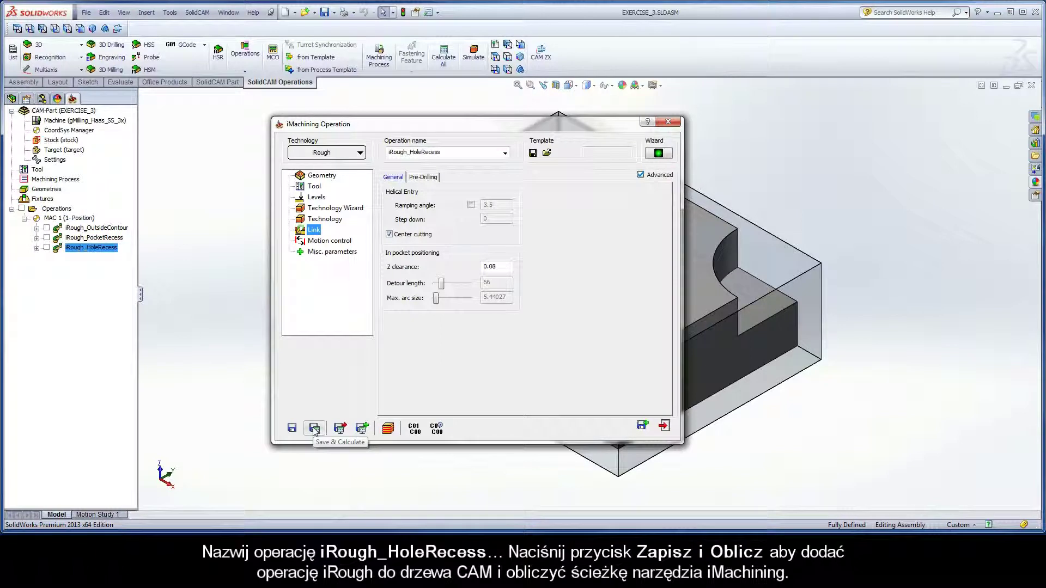
- Play the iRough_HoleRecess toolpath in Host CAD simulation, then exit the simulation
{"action": "left_click", "coordinate": [387, 430]}
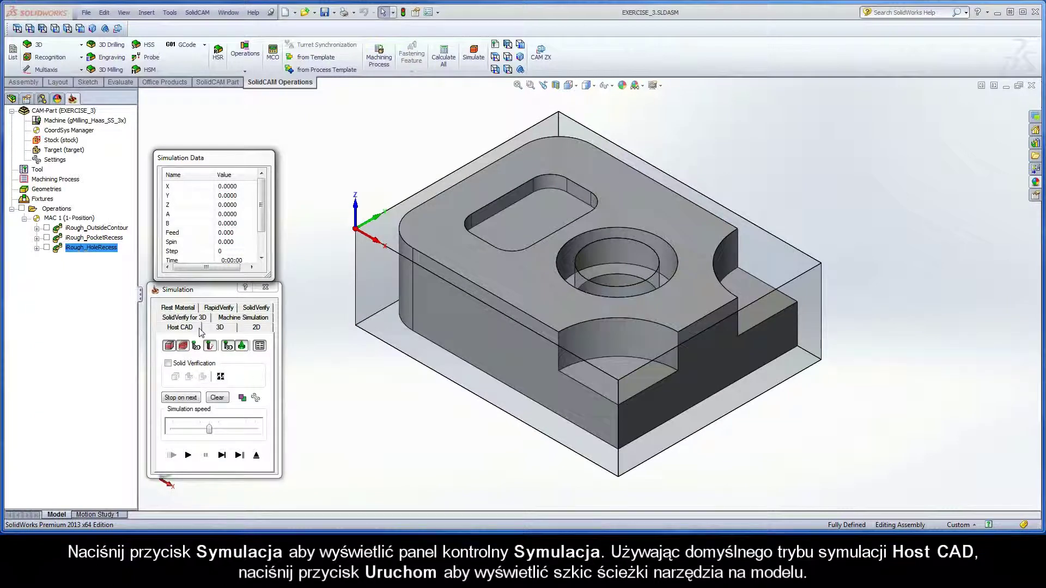
{"action": "left_click", "coordinate": [188, 455]}
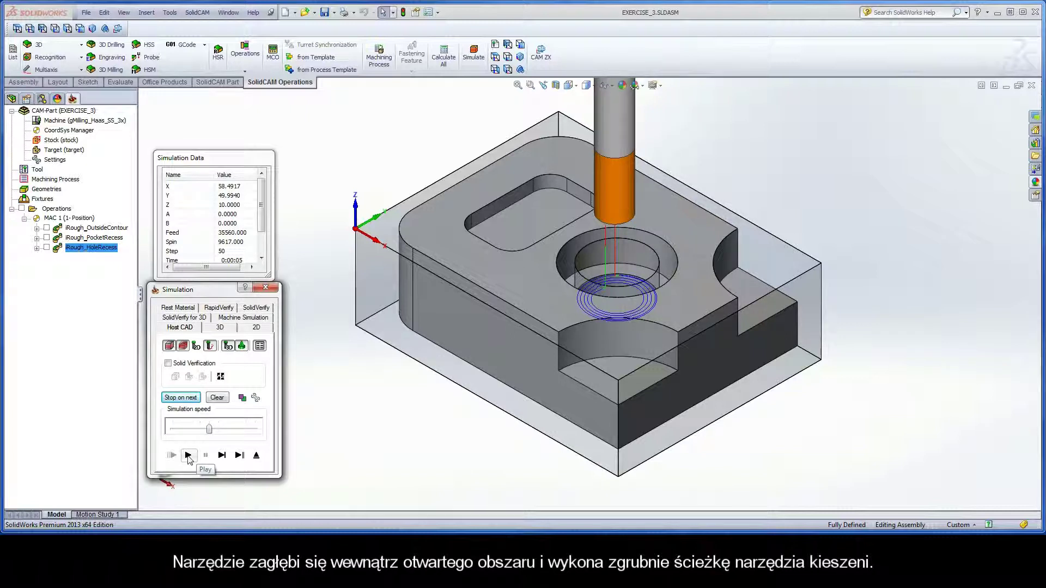
{"action": "left_click", "coordinate": [256, 456]}
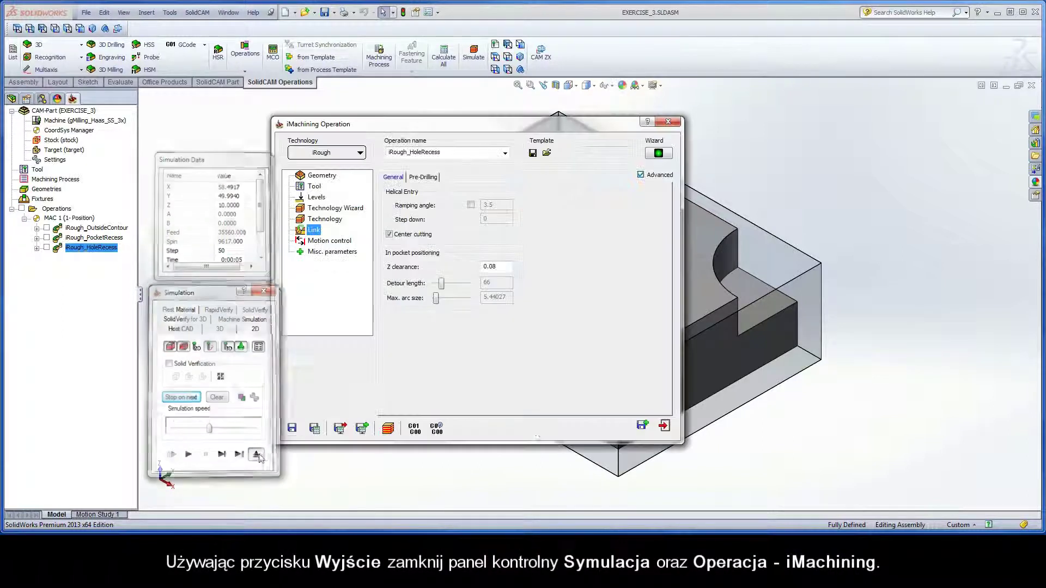
- Exit the iMachining Operation dialog, returning to the part with its three-operation CAM tree
{"action": "left_click", "coordinate": [664, 427]}
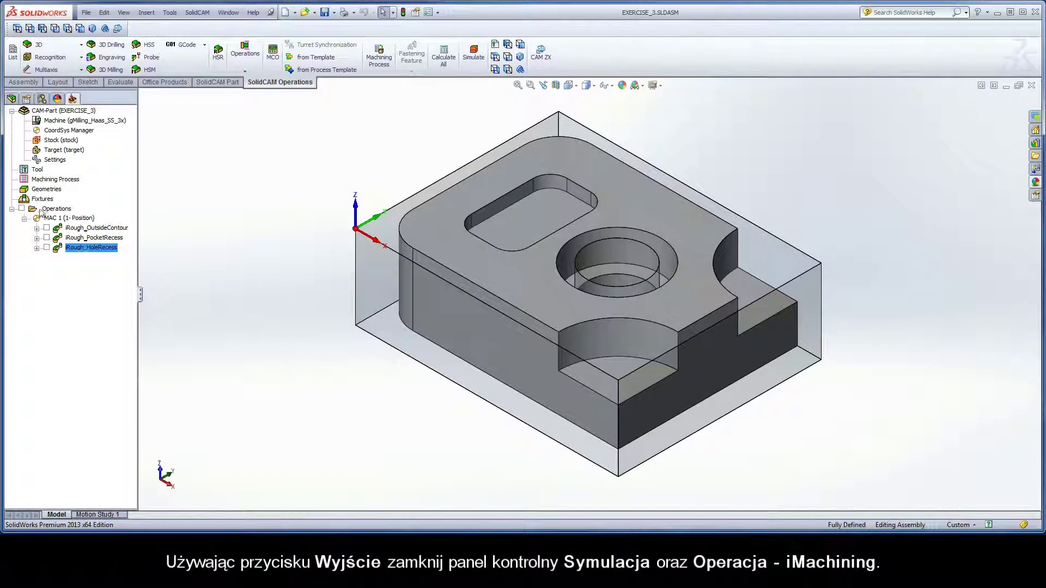